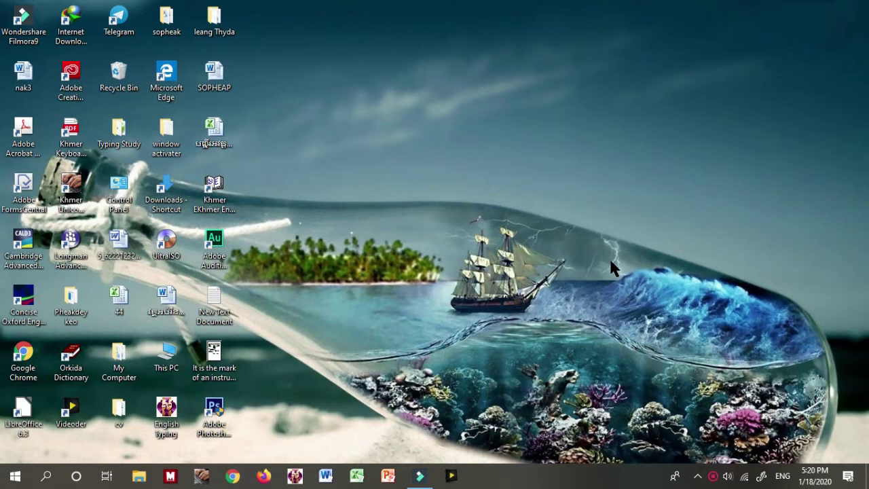
# Step: Open File Explorer and start Disk Cleanup from the properties of the OS (C:) drive
pyautogui.press('Home')
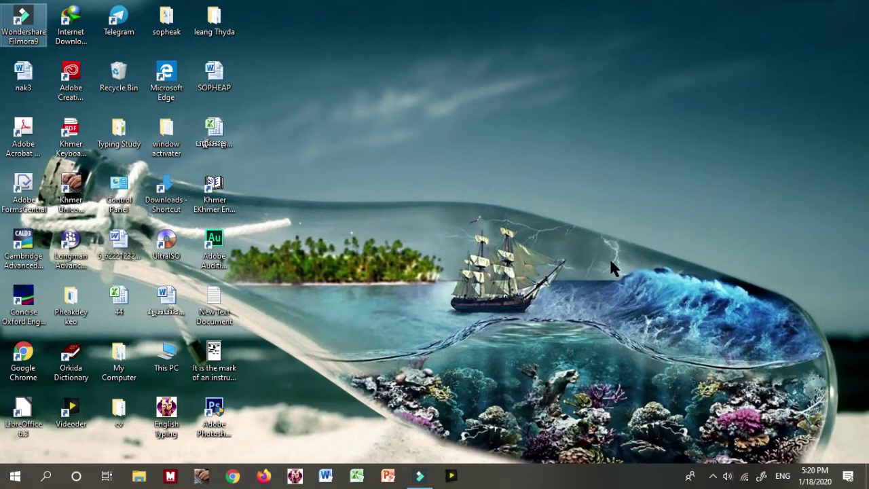
pyautogui.press('super+e')
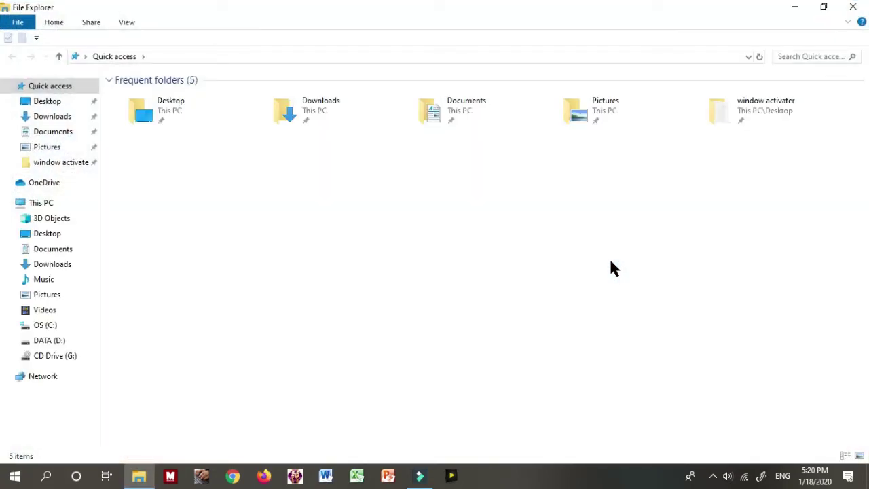
pyautogui.press('t')
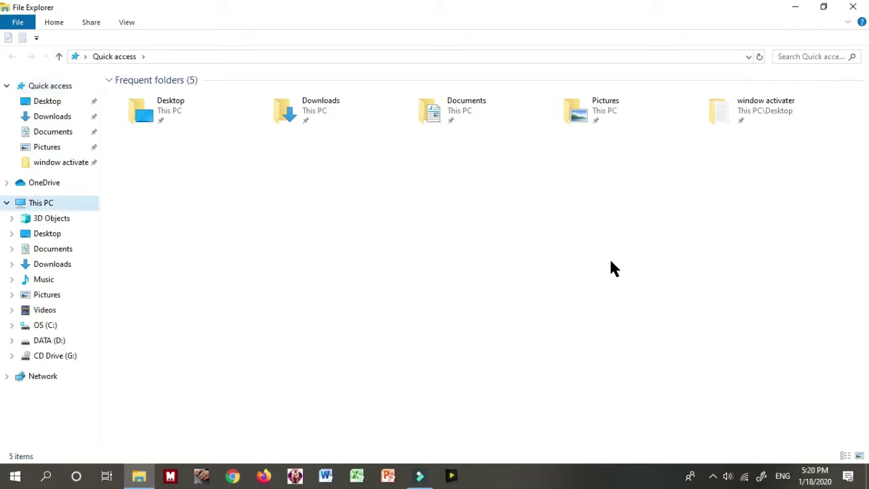
pyautogui.press('Down')
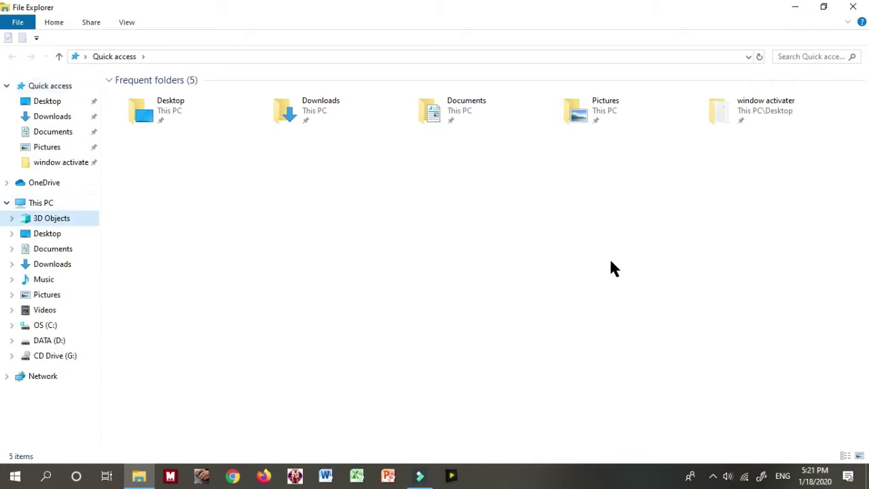
pyautogui.press('Down')
pyautogui.press('o')
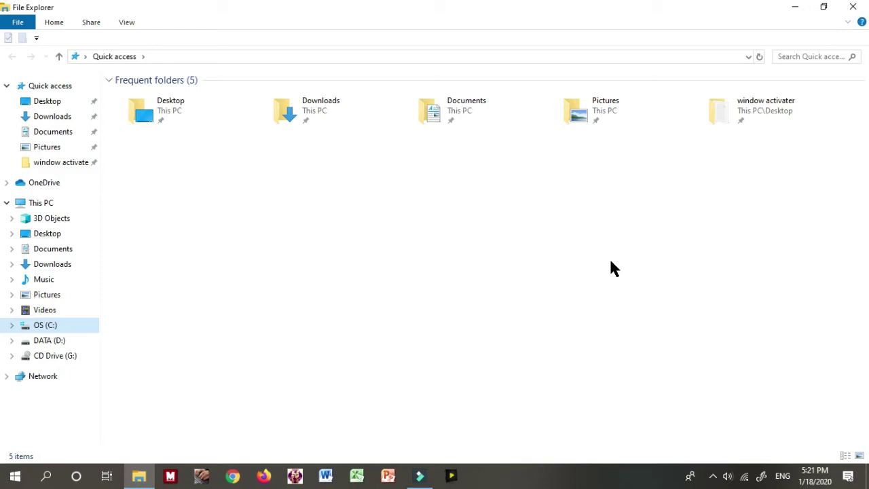
pyautogui.hotkey('shift', 'F10')
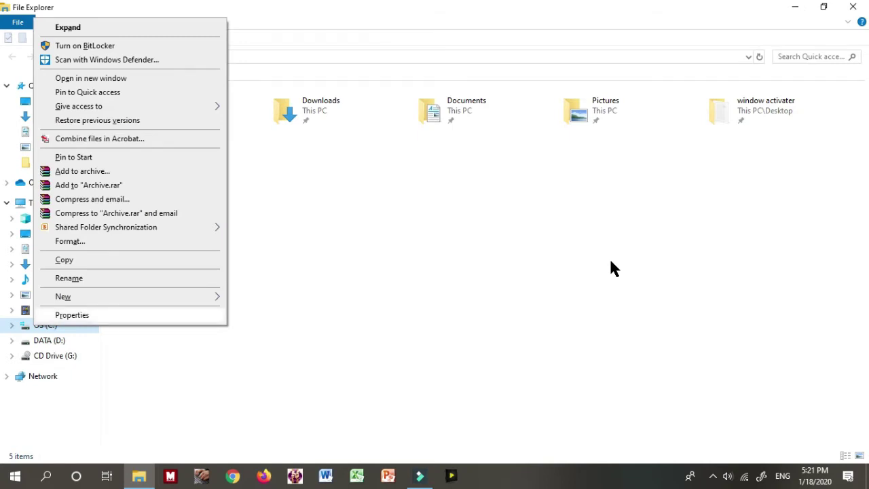
pyautogui.press('r')
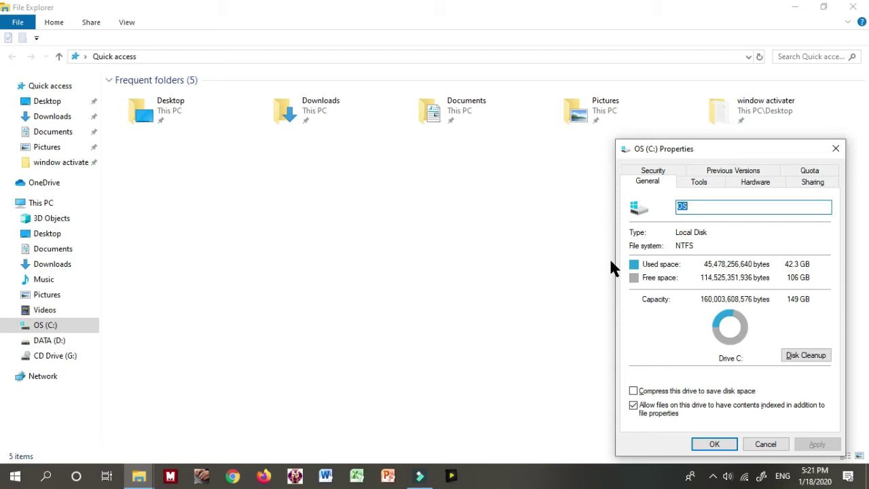
pyautogui.press('Tab')
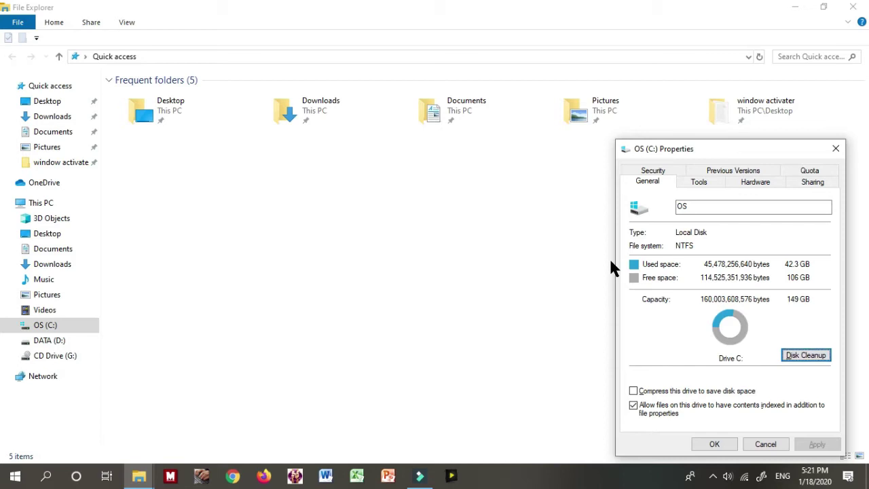
pyautogui.press('Return')
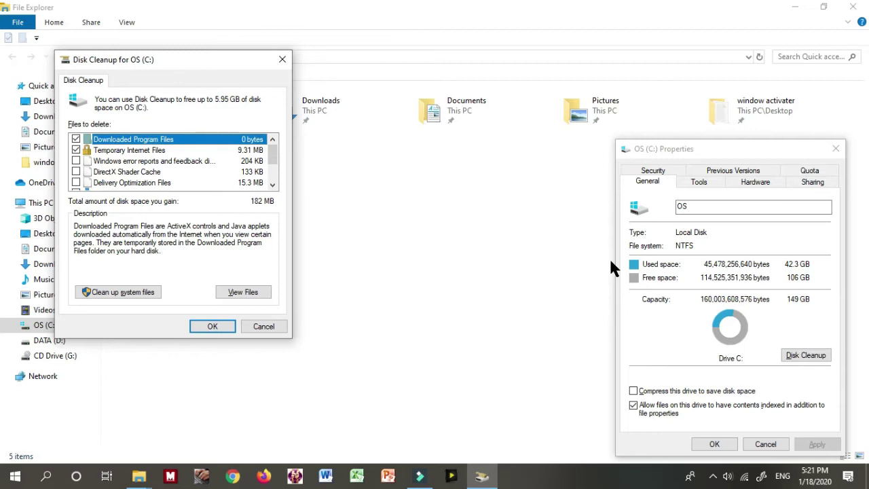
# Step: Mark the Windows error reports and feedback diagnostics, DirectX Shader Cache and Delivery Optimization Files for deletion
pyautogui.press('Down')
pyautogui.press('Up')
pyautogui.press('Down')
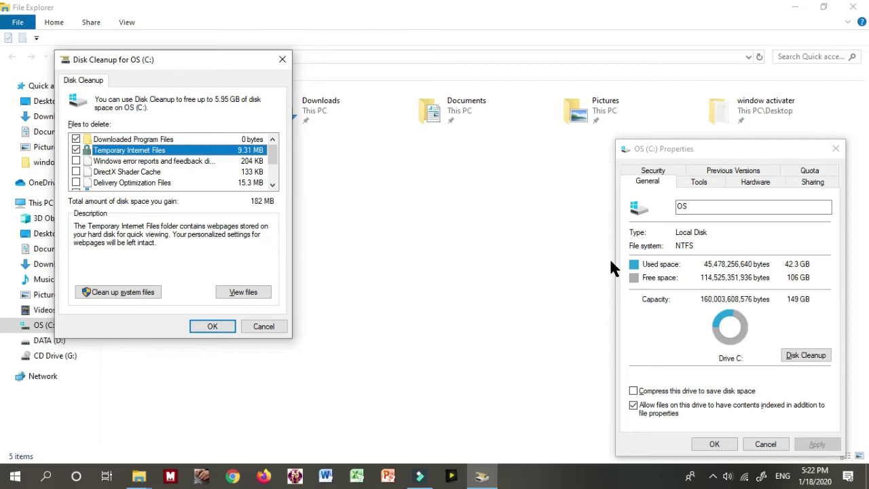
pyautogui.press('Down')
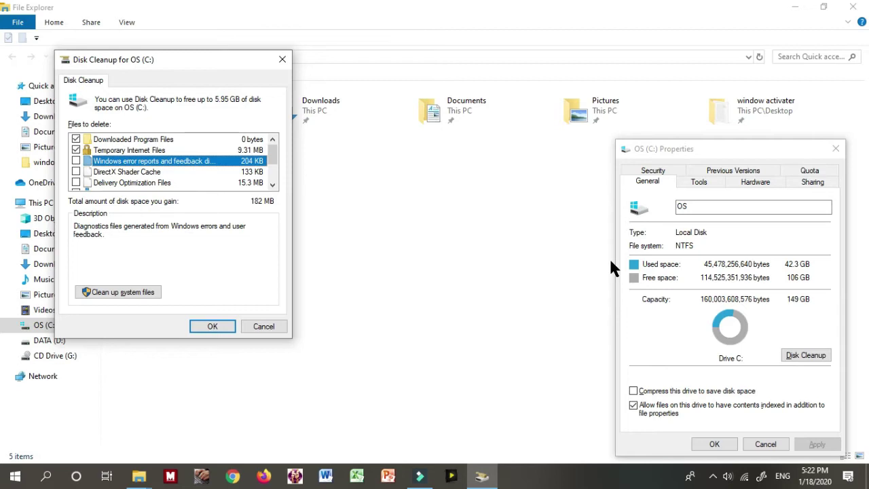
pyautogui.press('space')
pyautogui.press('Down')
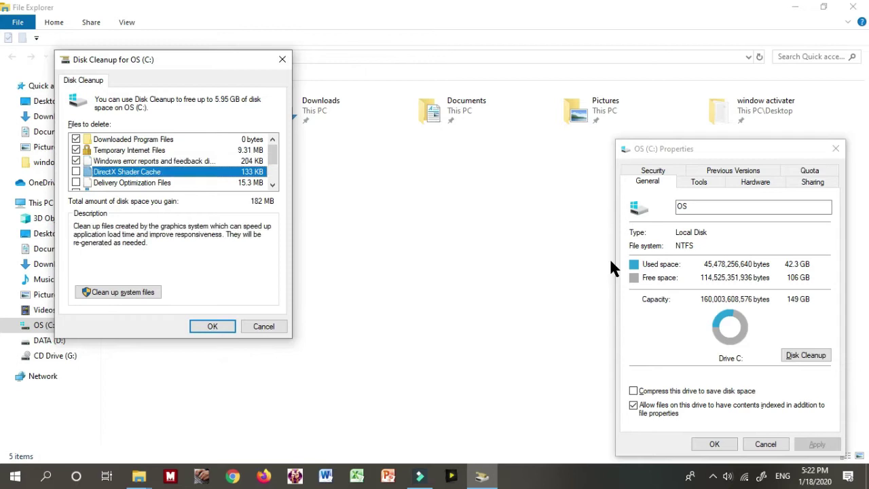
pyautogui.press('Down')
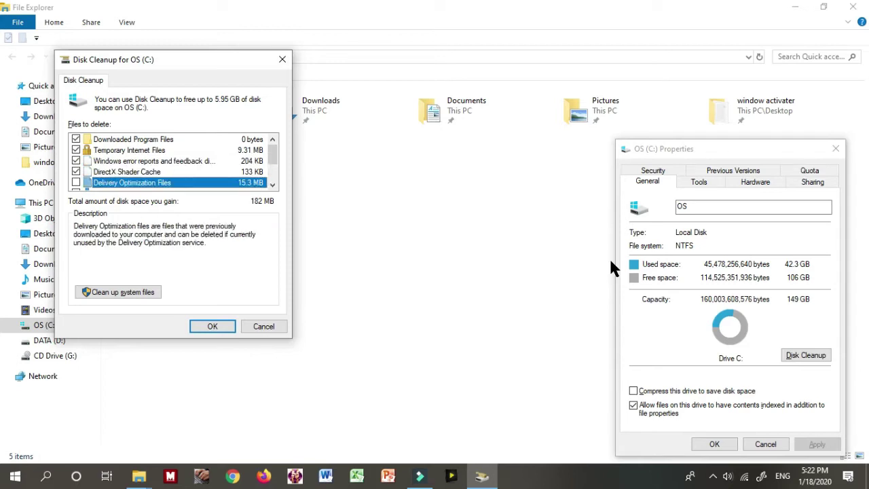
pyautogui.press('space')
pyautogui.press('Down')
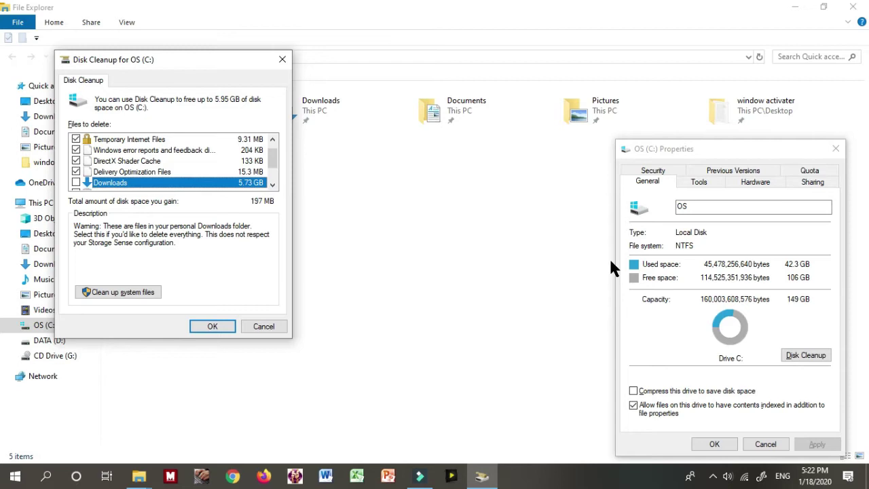
# Step: Also mark Recycle Bin and Temporary files for deletion, keeping Thumbnails included and Downloads excluded
pyautogui.press('Down')
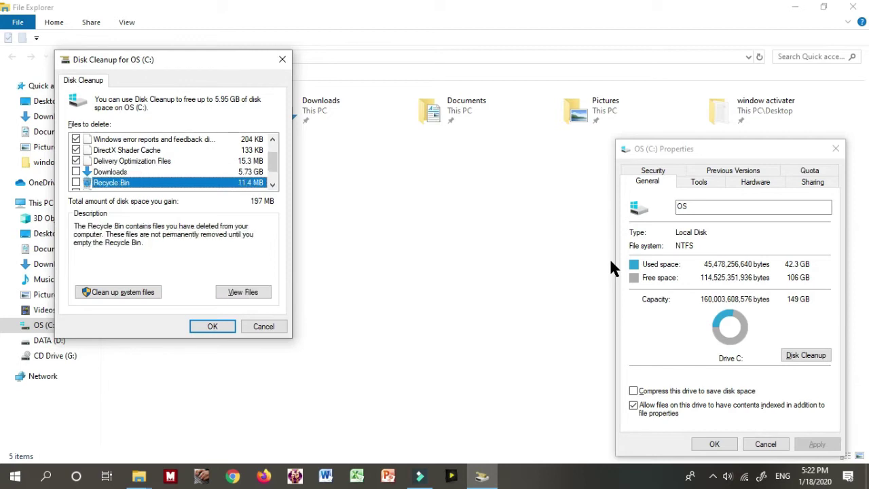
pyautogui.press('space')
pyautogui.press('Down')
pyautogui.press('space')
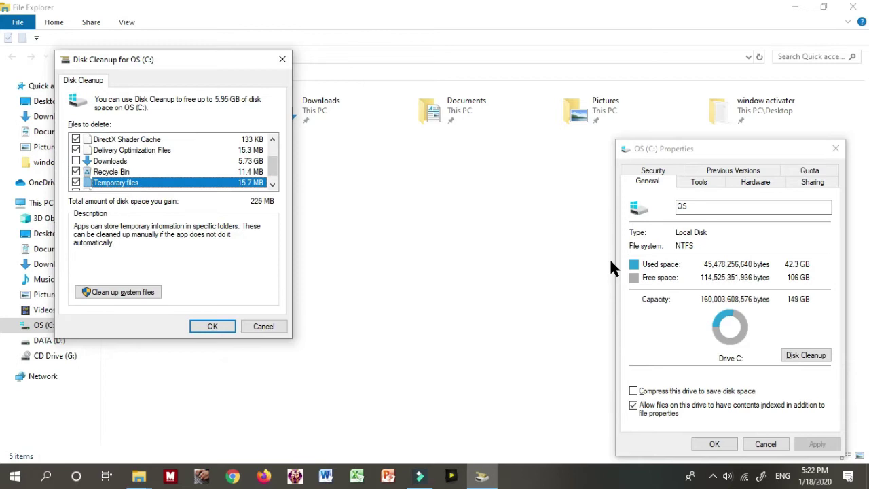
pyautogui.press('Down')
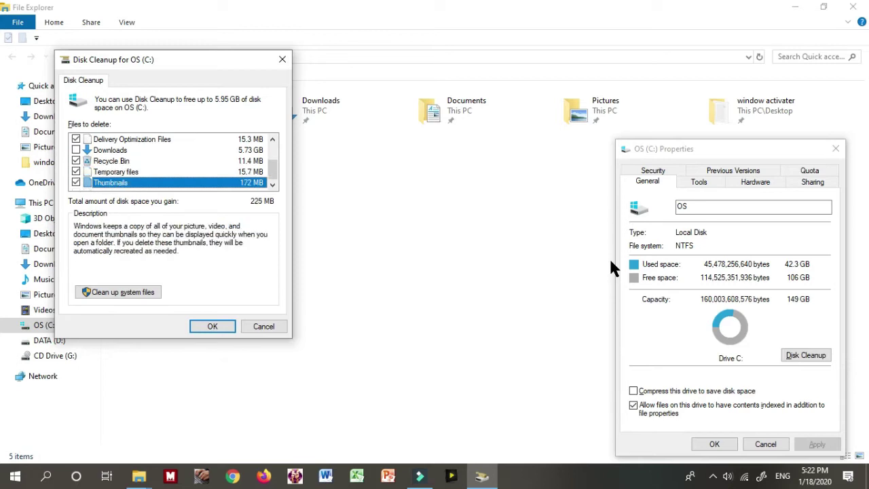
pyautogui.press('space')
pyautogui.press('space')
# Step: Run the cleanup with permanent deletion of the marked files and close the drive's properties
pyautogui.press('Tab')
pyautogui.press('Tab')
pyautogui.press('Return')
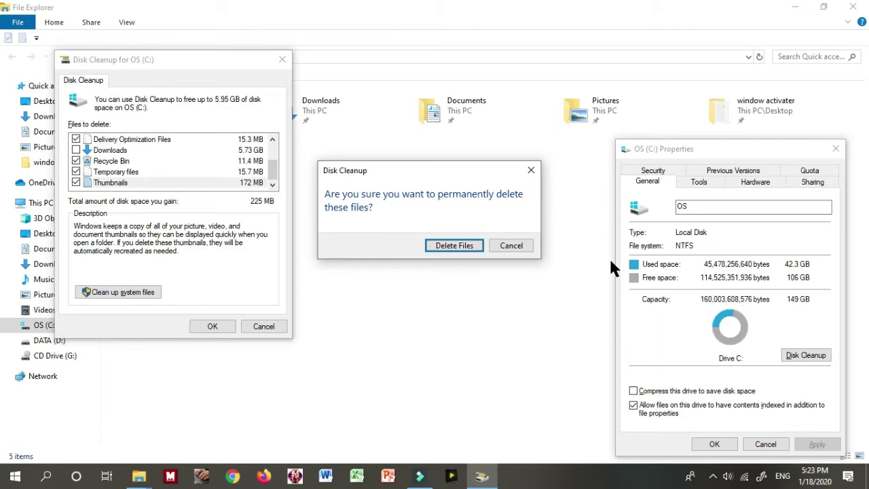
pyautogui.press('Tab')
pyautogui.press('Tab')
pyautogui.press('Return')
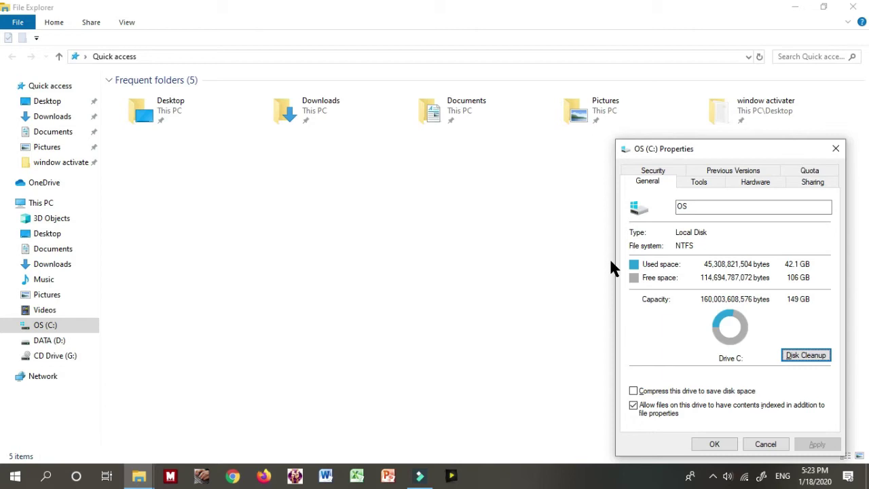
pyautogui.press('Escape')
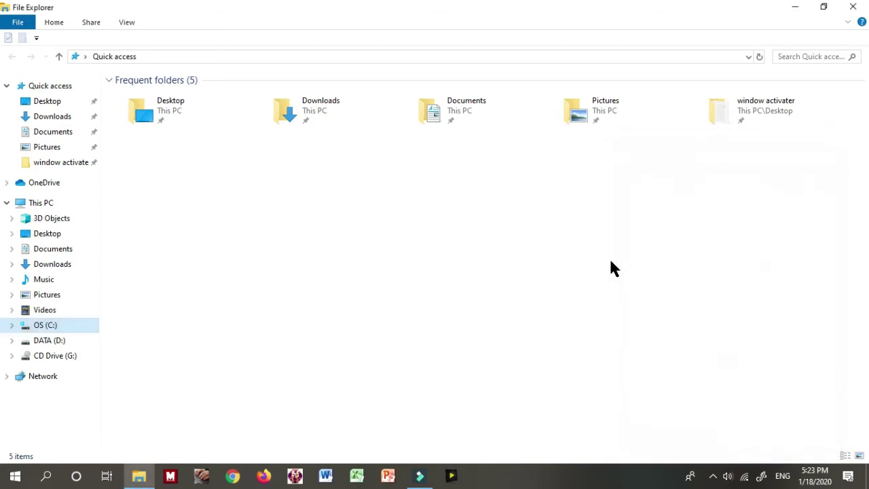
# Step: Return to the desktop and open the user's temporary files folder by running %temp%
pyautogui.press('super+d')
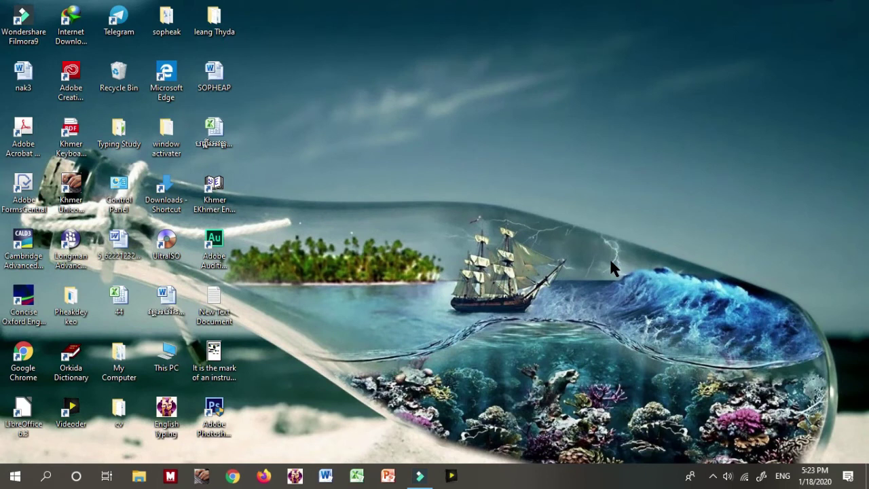
pyautogui.press('super+r')
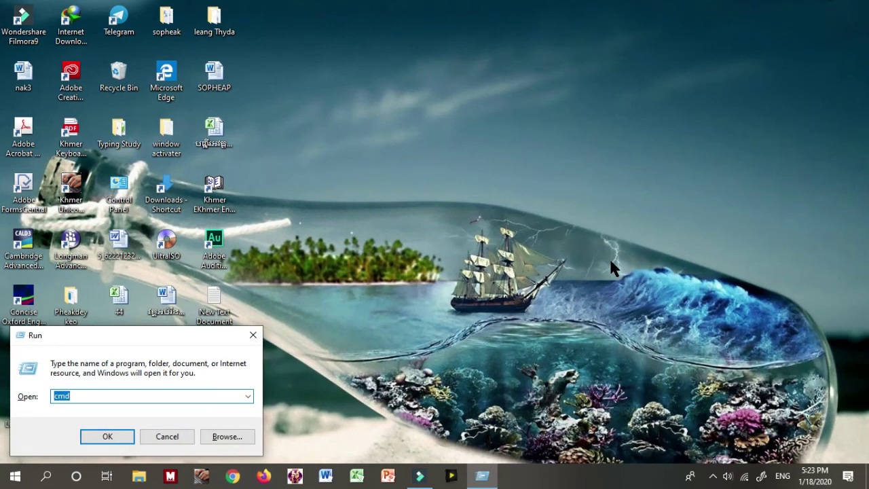
pyautogui.write('%')
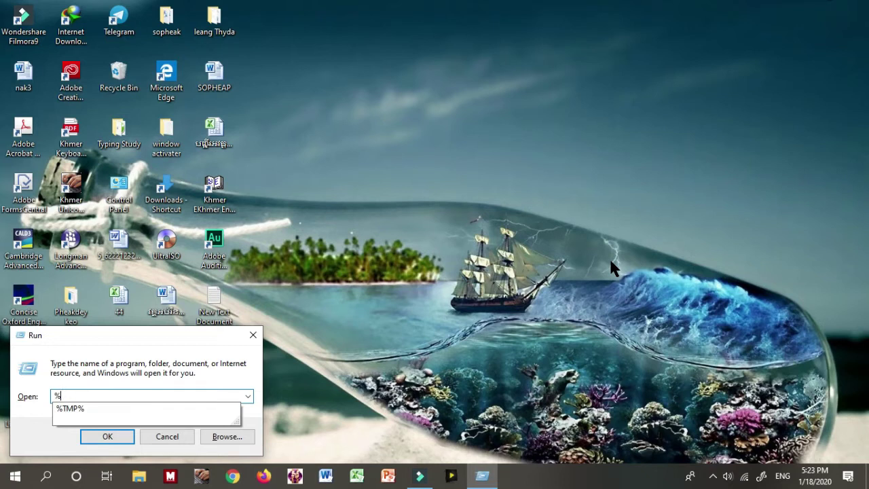
pyautogui.write('temp')
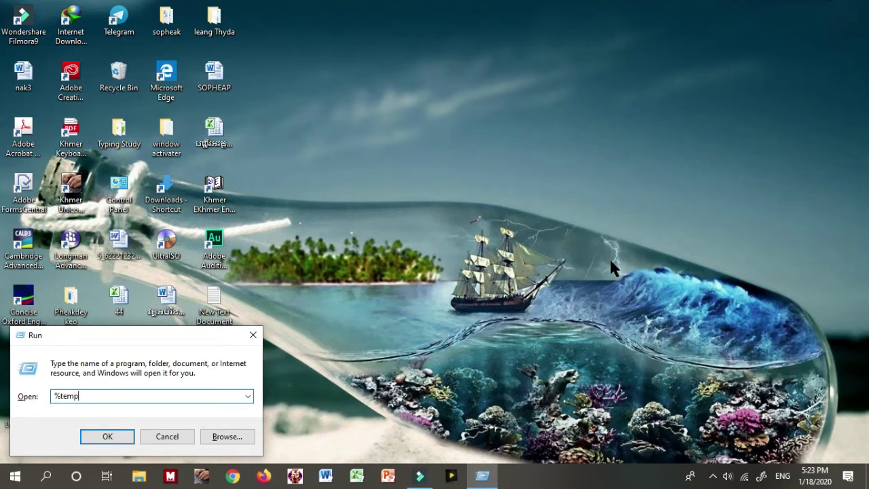
pyautogui.write('^^')
pyautogui.press('BackSpace')
pyautogui.press('BackSpace')
pyautogui.write('#')
pyautogui.press('BackSpace')
pyautogui.write('%')
pyautogui.hotkey('ctrl', 'a')
pyautogui.press('Return')
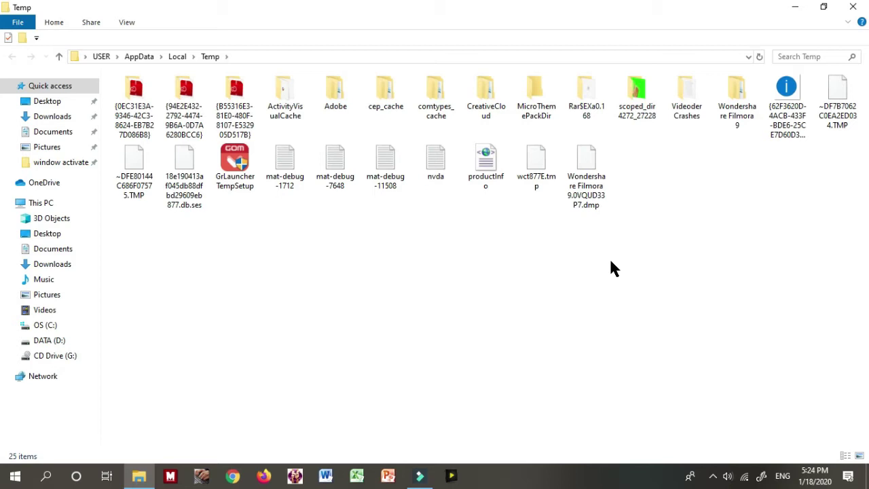
# Step: Permanently delete all items in the Temp folder, bypassing the Recycle Bin
pyautogui.hotkey('ctrl', 'a')
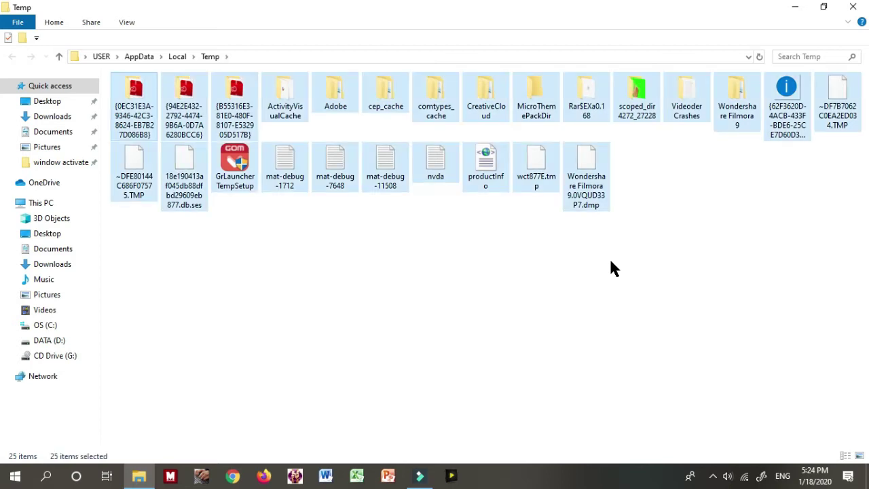
pyautogui.hotkey('shift', 'Delete')
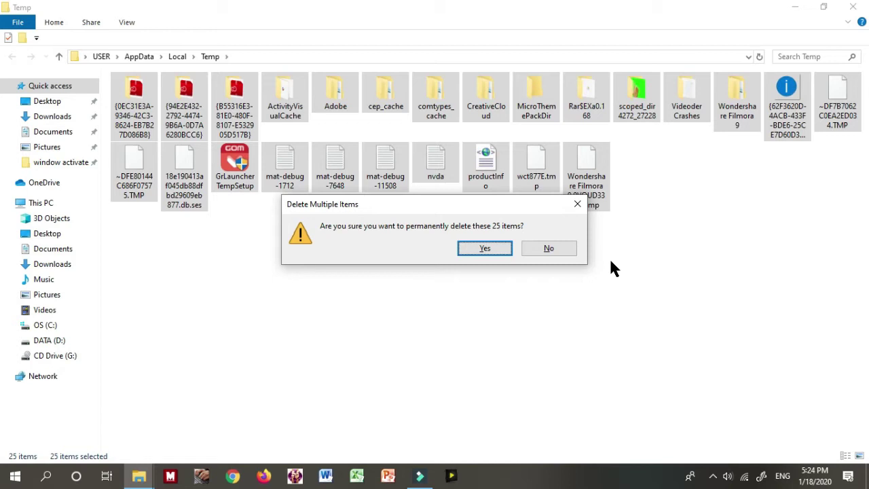
pyautogui.press('Right')
pyautogui.press('Left')
pyautogui.press('Return')
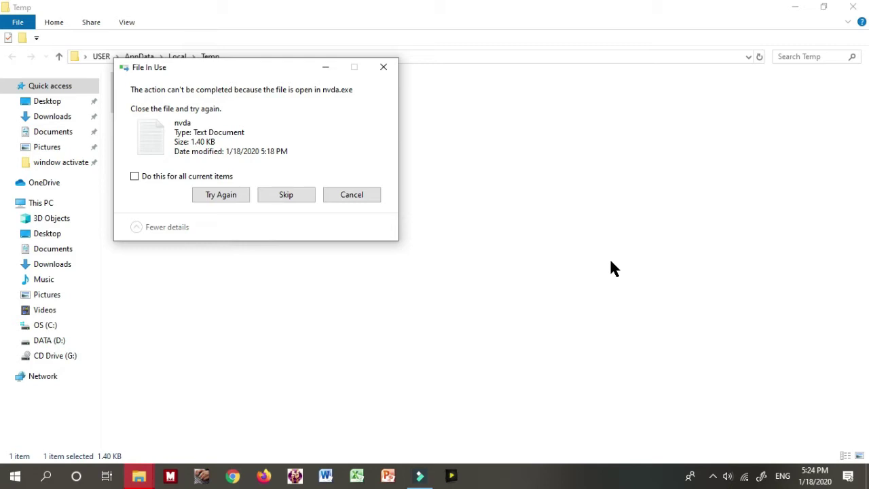
# Step: Skip the nvda text file that is in use and dismiss the file-in-use dialog
pyautogui.press('Tab')
pyautogui.press('space')
pyautogui.press('Tab')
pyautogui.press('Return')
pyautogui.press('Escape')
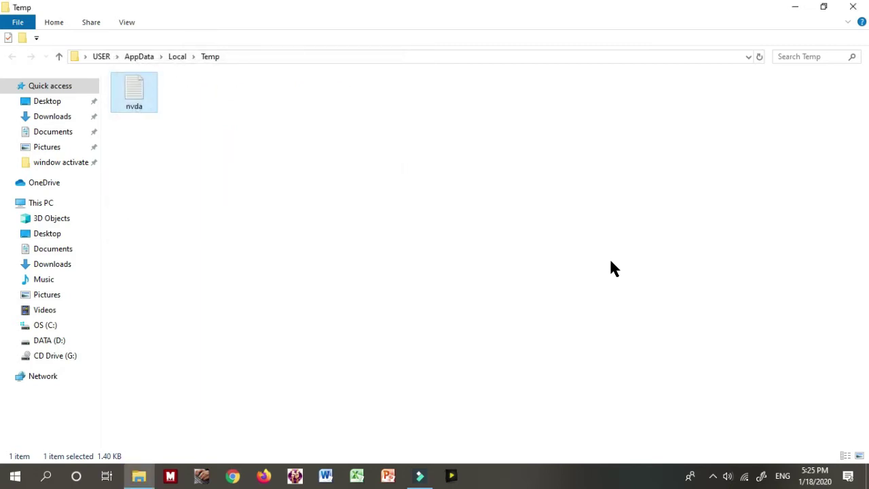
# Step: Return to the desktop and open System Configuration by running msconfig
pyautogui.press('super+d')
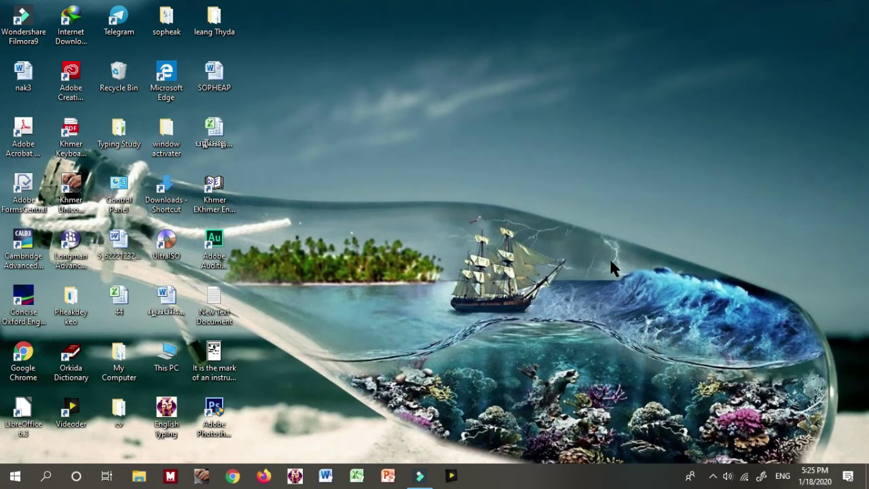
pyautogui.press('super+r')
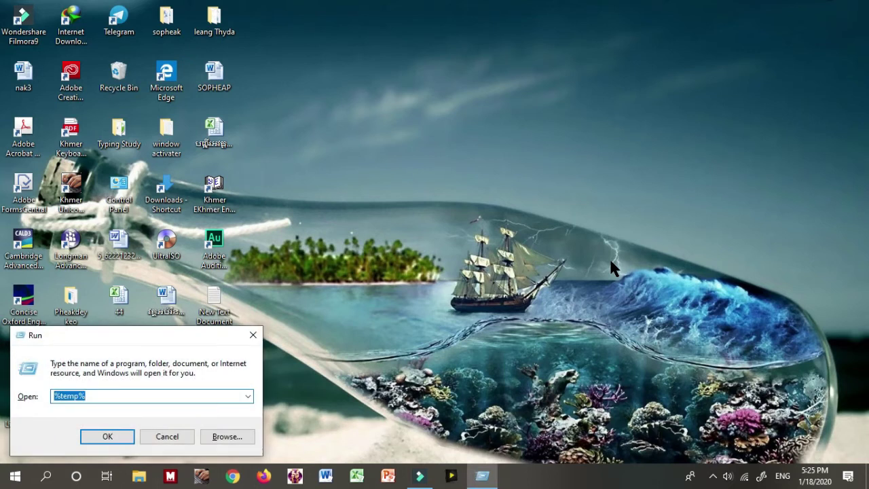
pyautogui.write('msconfig')
pyautogui.press('Return')
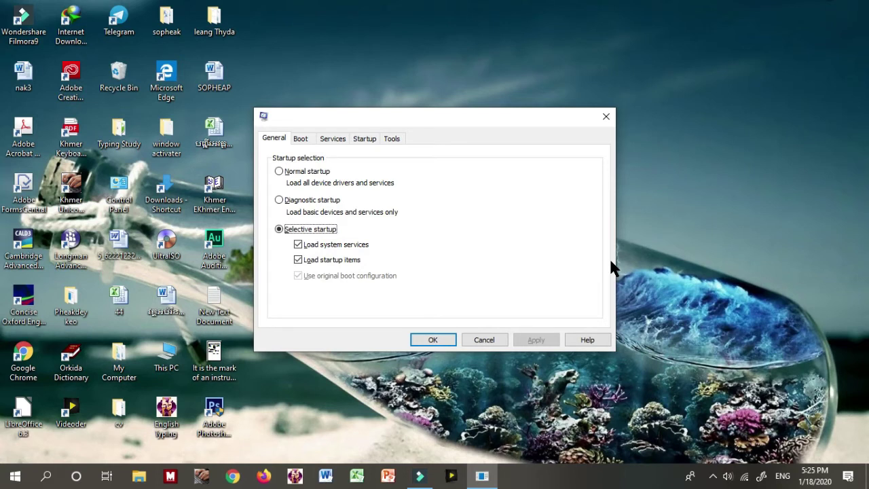
# Step: Open Task Manager's list of startup programs from the Startup section of System Configuration
pyautogui.hotkey('ctrl', 'Tab')
pyautogui.hotkey('ctrl', 'Tab')
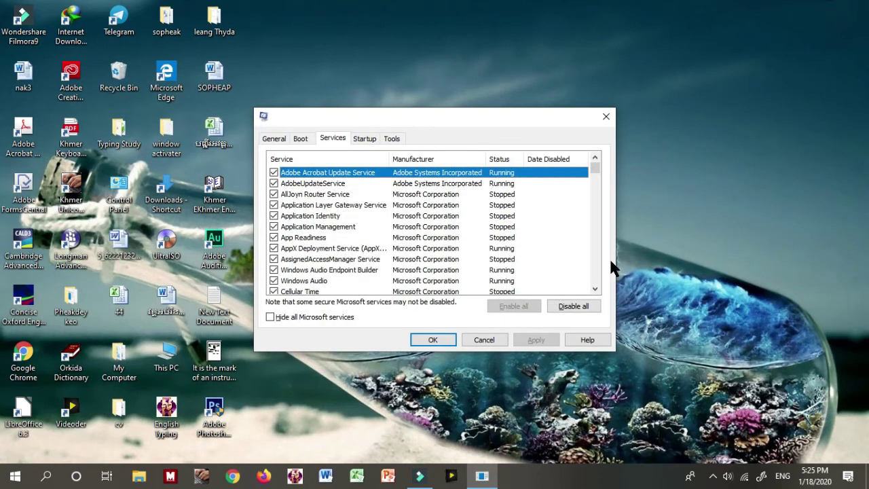
pyautogui.hotkey('ctrl', 'Tab')
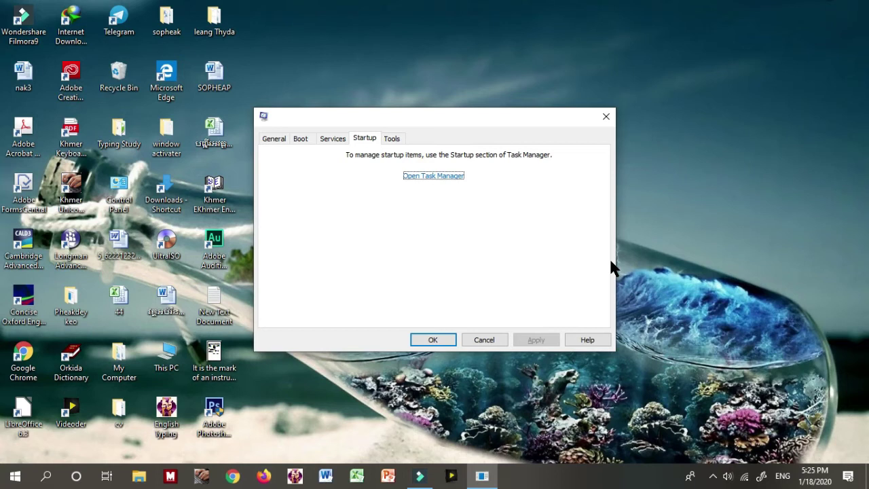
pyautogui.press('Tab')
pyautogui.press('Tab')
pyautogui.press('Tab')
pyautogui.press('Tab')
pyautogui.press('Tab')
pyautogui.press('Tab')
pyautogui.press('Tab')
pyautogui.press('Tab')
pyautogui.press('Tab')
pyautogui.press('Tab')
pyautogui.press('Return')
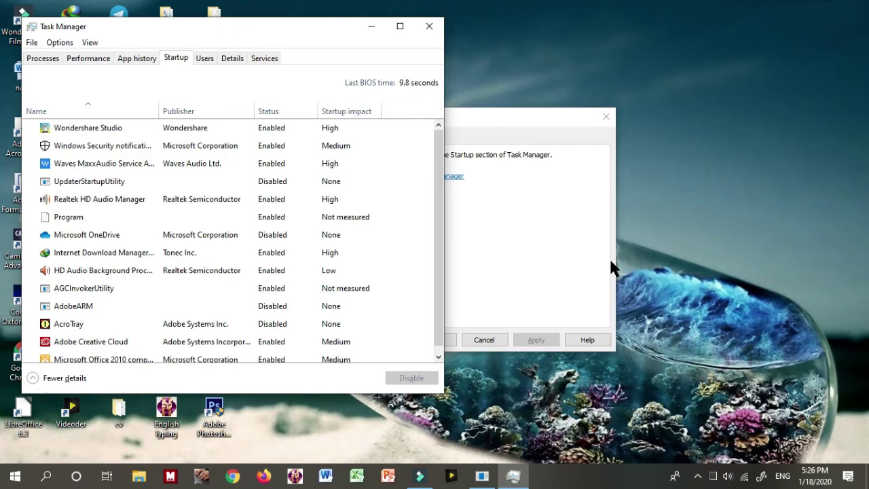
# Step: Disable Wondershare Studio in the list of startup programs
pyautogui.press('Down')
pyautogui.press('Down')
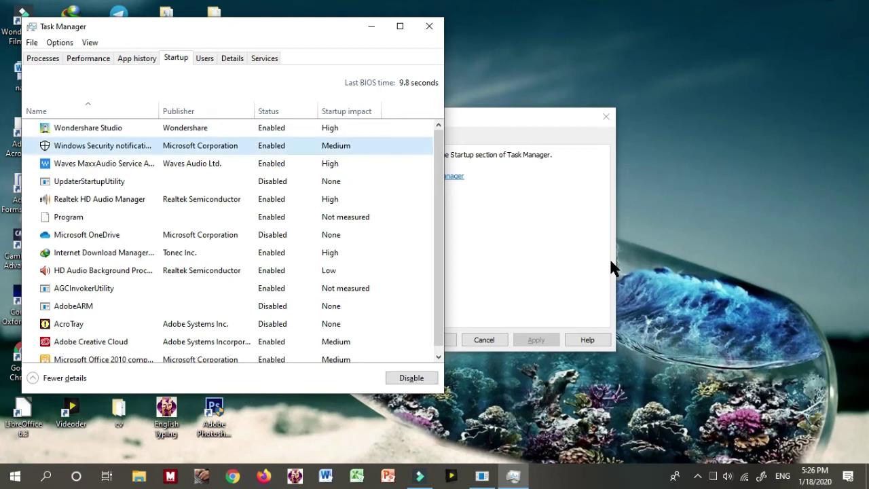
pyautogui.press('Up')
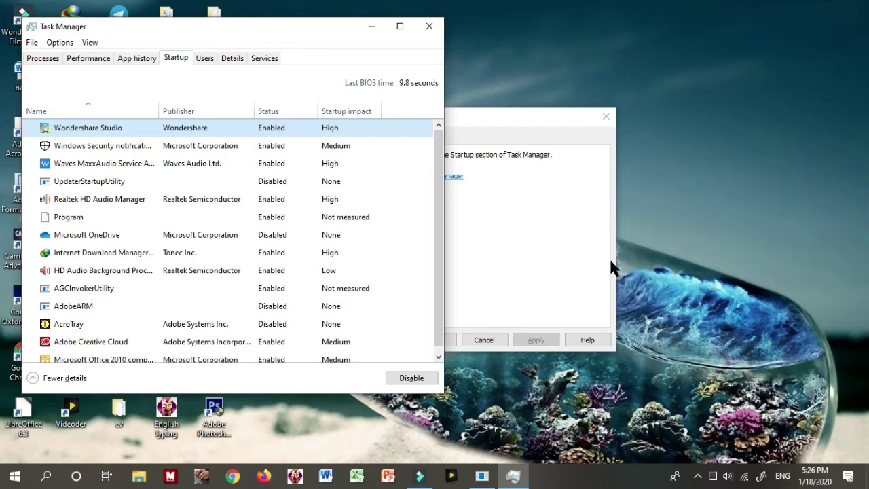
pyautogui.press('Down')
pyautogui.press('Up')
pyautogui.hotkey('shift', 'F10')
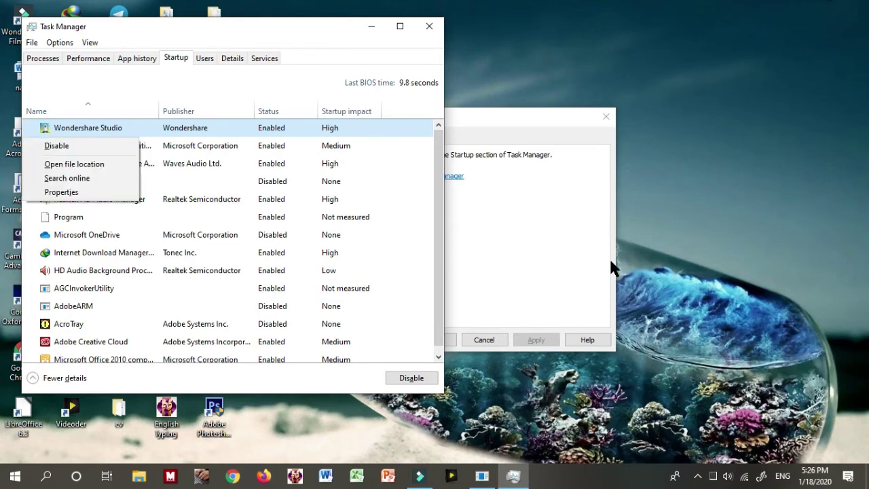
pyautogui.press('Down')
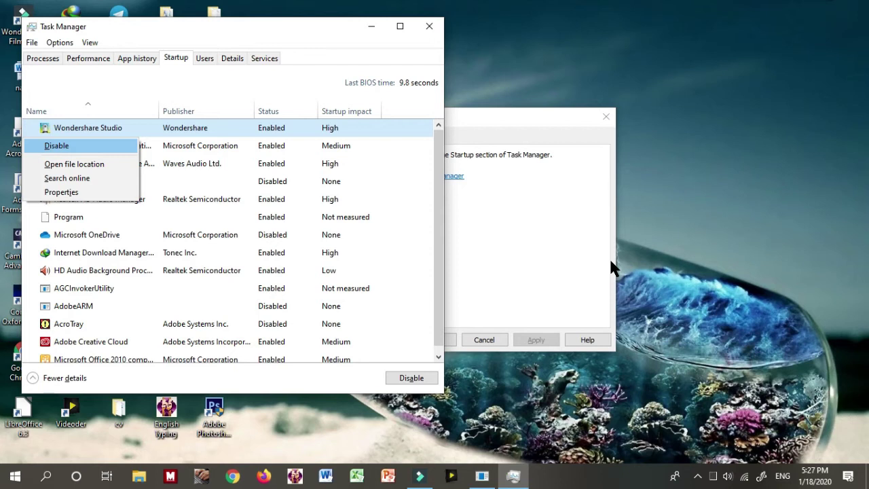
pyautogui.press('Return')
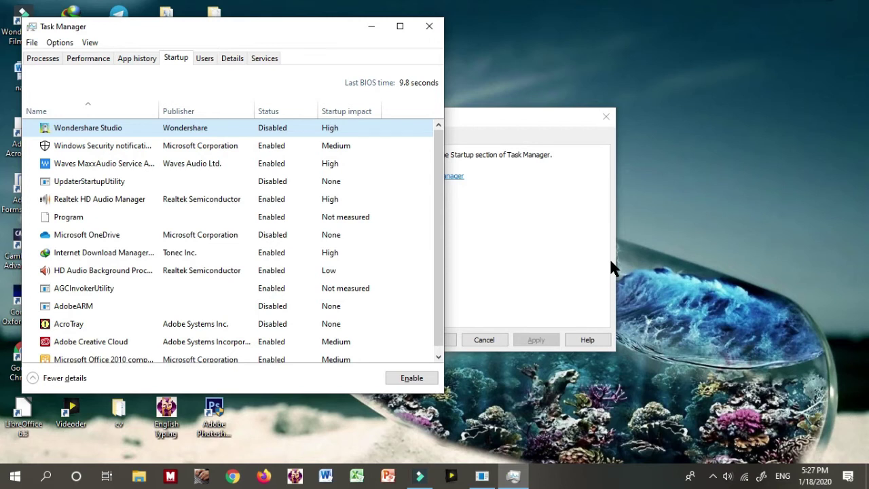
# Step: Disable the Waves MaxxAudio service from running at startup
pyautogui.press('Down')
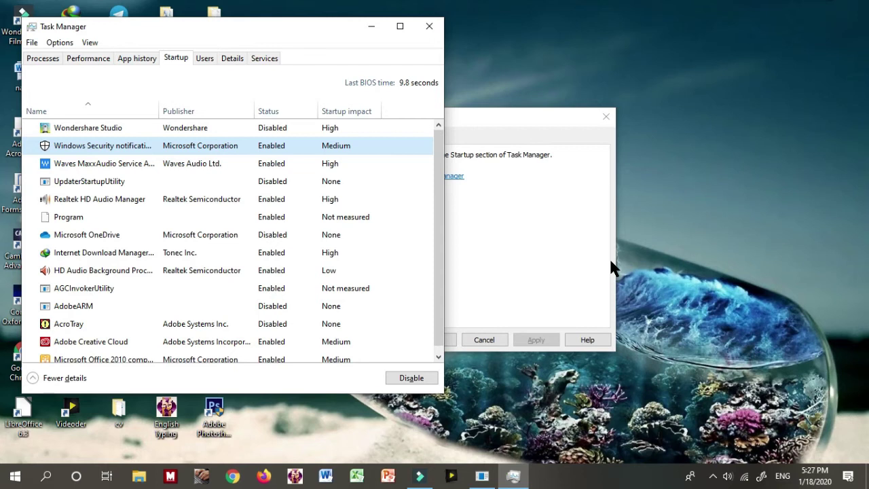
pyautogui.press('Down')
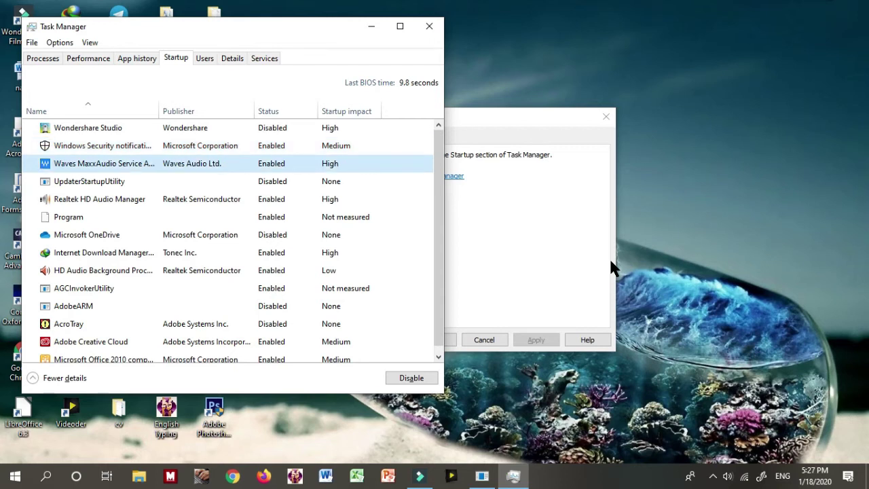
pyautogui.hotkey('shift', 'F10')
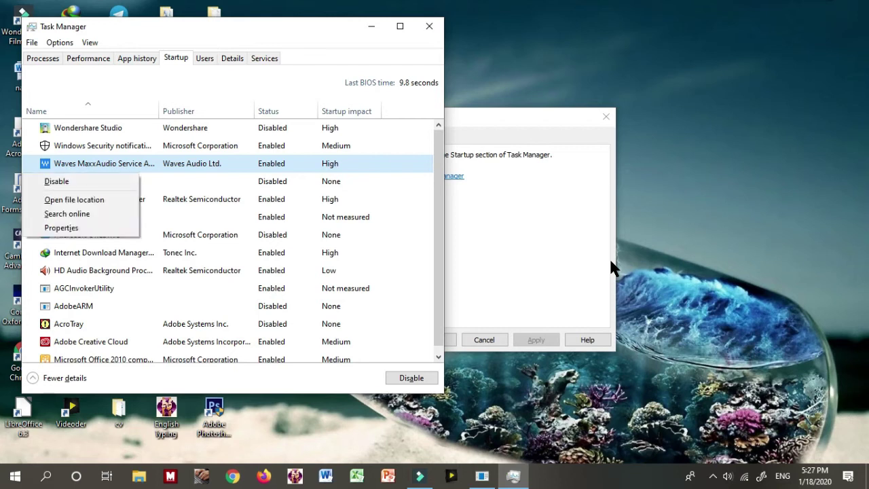
pyautogui.press('Down')
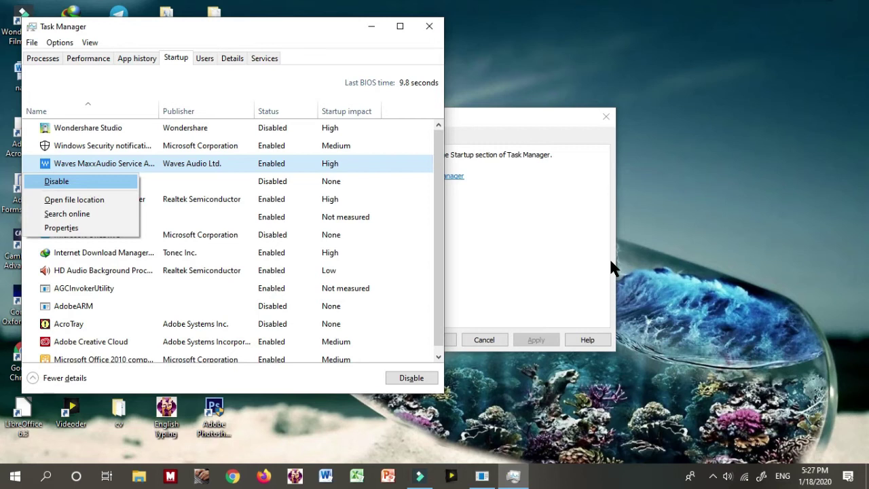
pyautogui.press('Return')
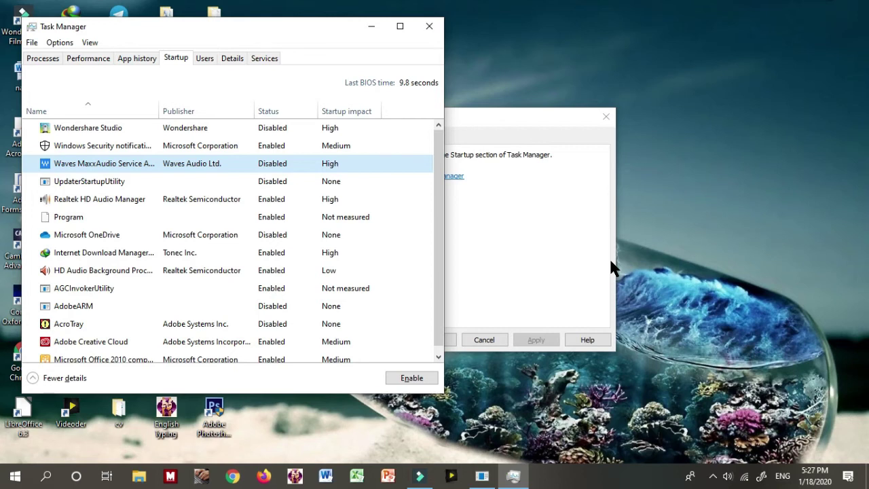
# Step: Disable the HD Audio Background Process startup entry from Realtek Semiconductor
pyautogui.press('Down')
pyautogui.press('Down')
pyautogui.press('Down')
pyautogui.press('Down')
pyautogui.press('Down')
pyautogui.press('Down')
pyautogui.hotkey('shift', 'F10')
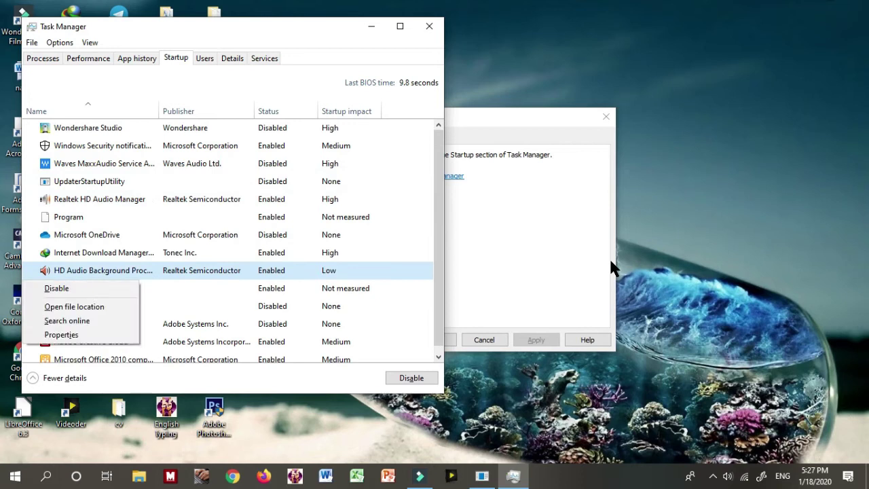
pyautogui.press('Down')
pyautogui.press('Return')
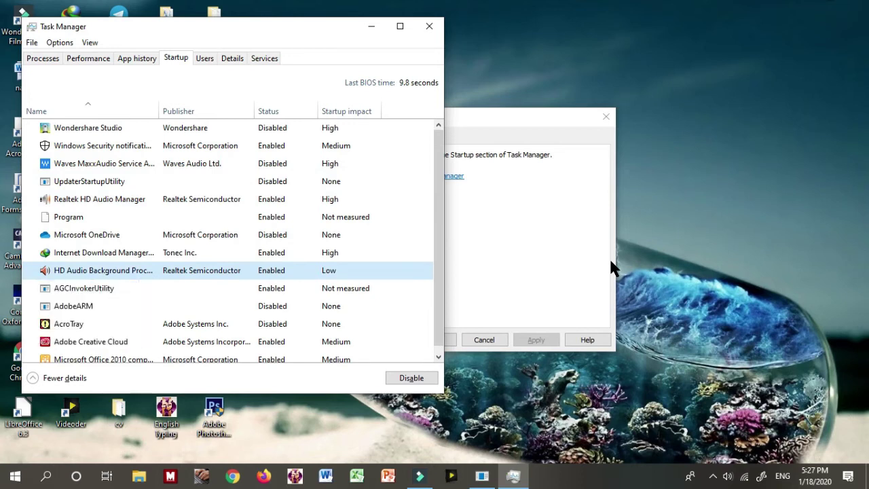
# Step: Disable the AGCInvokerUtility startup entry
pyautogui.press('Down')
pyautogui.hotkey('shift', 'F10')
pyautogui.press('Down')
pyautogui.press('Return')
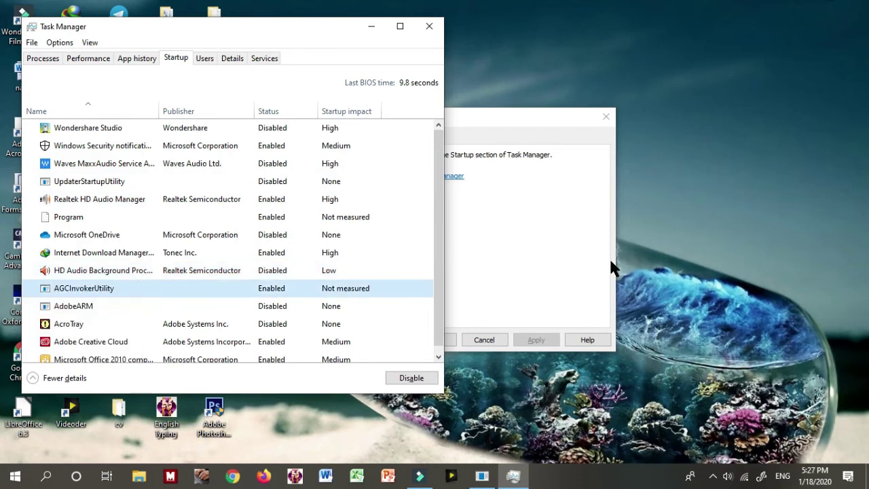
pyautogui.press('Down')
pyautogui.hotkey('shift', 'F10')
pyautogui.press('Down')
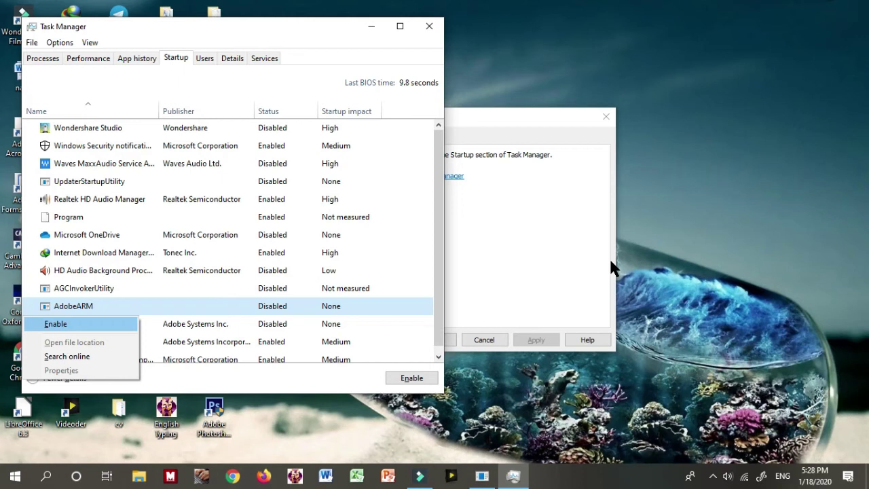
pyautogui.press('Escape')
# Step: Close Task Manager and open the Apps & features settings
pyautogui.hotkey('alt', 'F4')
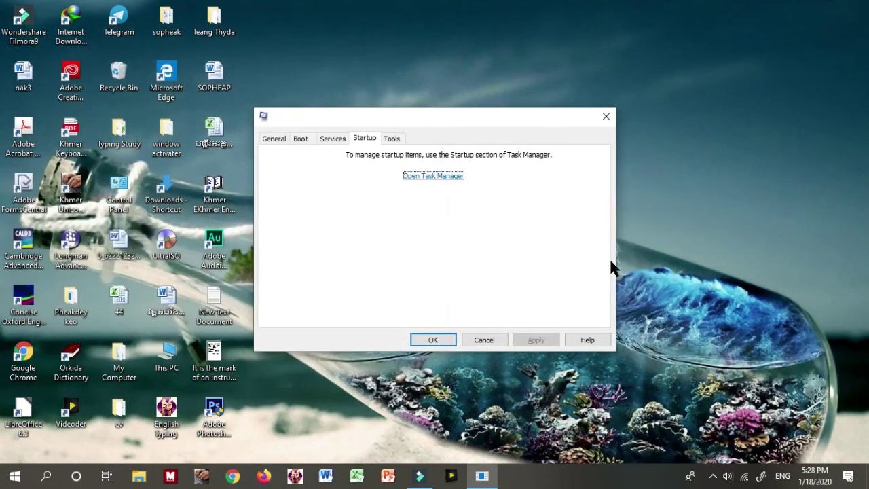
pyautogui.click(613, 267)
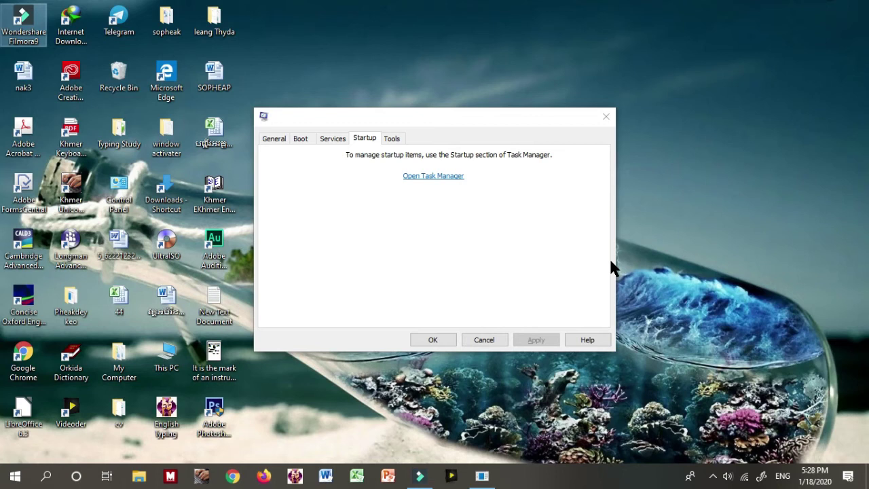
pyautogui.press('super+x')
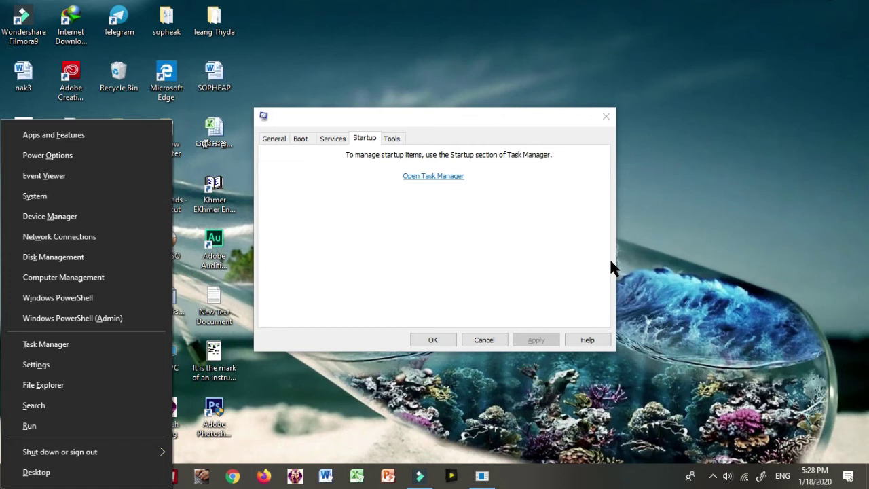
pyautogui.press('Down')
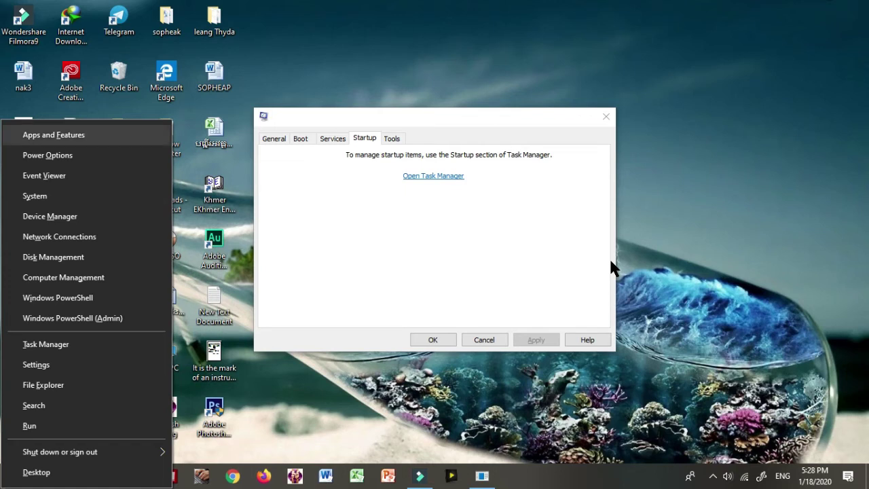
pyautogui.press('Return')
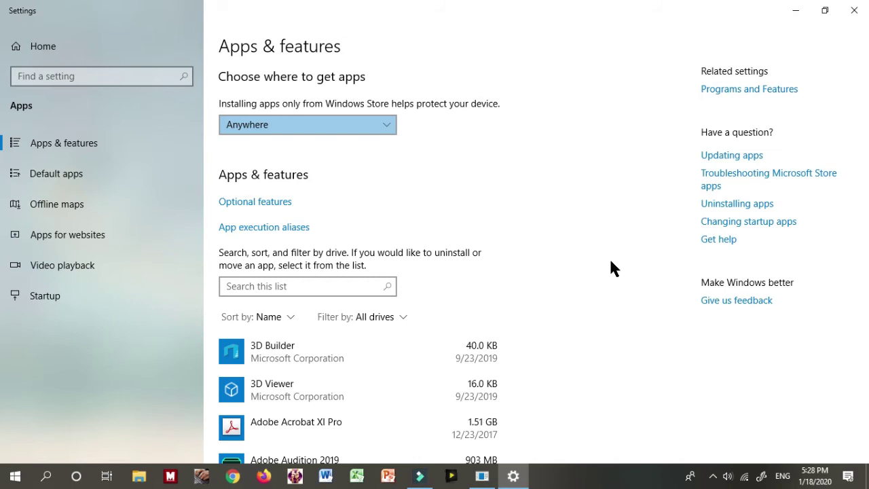
# Step: Open Programs and Features from the related settings of Apps & features
pyautogui.hotkey('shift', 'Tab')
pyautogui.hotkey('shift', 'Tab')
pyautogui.hotkey('shift', 'Tab')
pyautogui.hotkey('shift', 'Tab')
pyautogui.hotkey('shift', 'Tab')
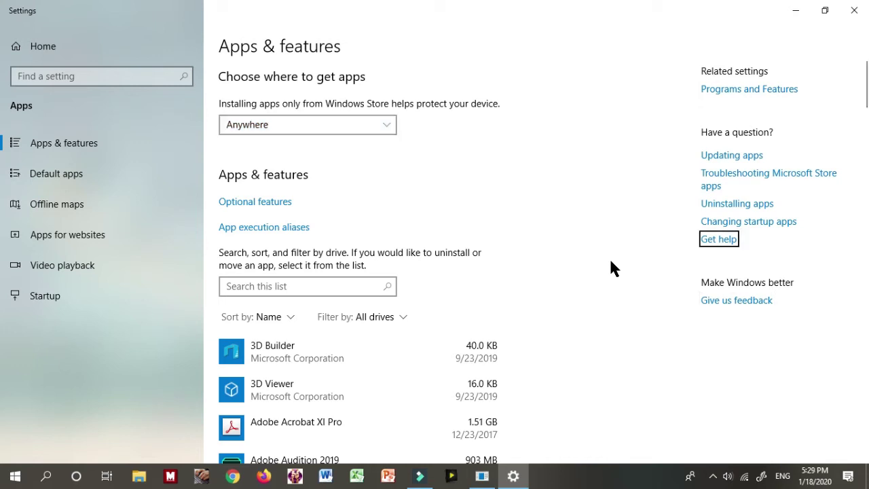
pyautogui.hotkey('shift', 'Tab')
pyautogui.hotkey('shift', 'Tab')
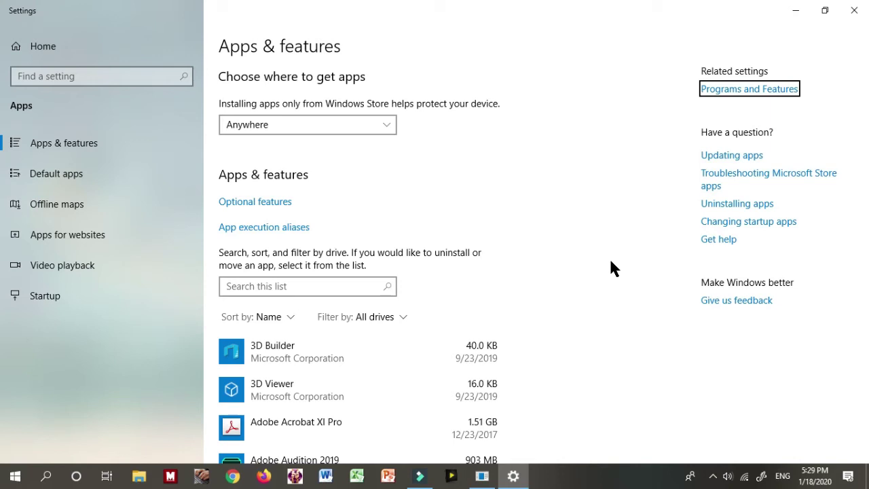
pyautogui.press('Tab')
pyautogui.hotkey('shift', 'Tab')
pyautogui.press('Return')
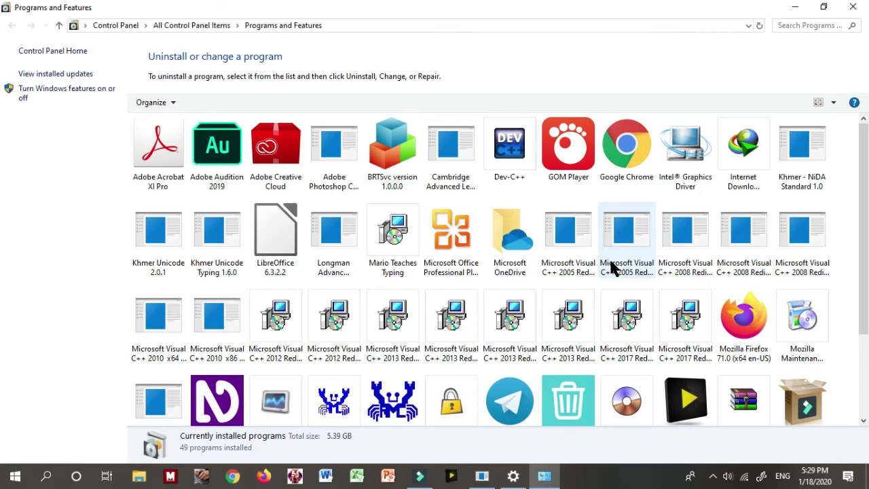
# Step: Look through the installed programs for one that is no longer needed
pyautogui.press('Right')
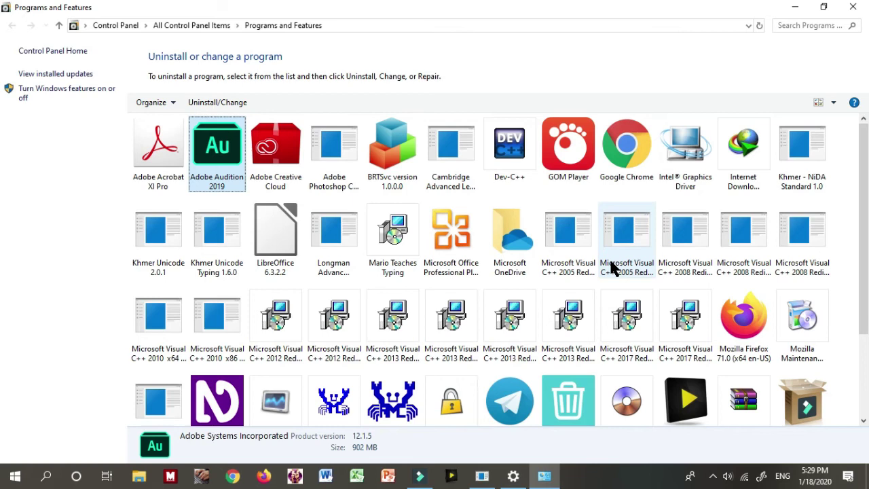
pyautogui.press('End')
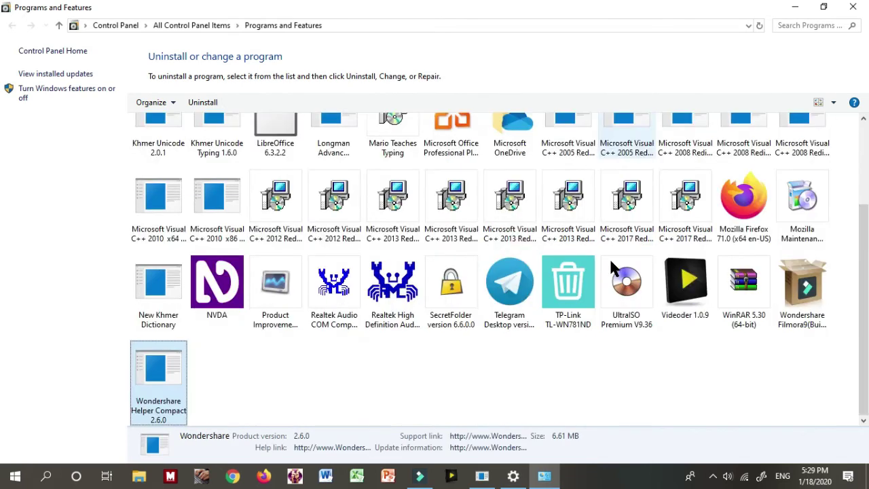
pyautogui.press('Up')
pyautogui.press('Right')
pyautogui.press('Right')
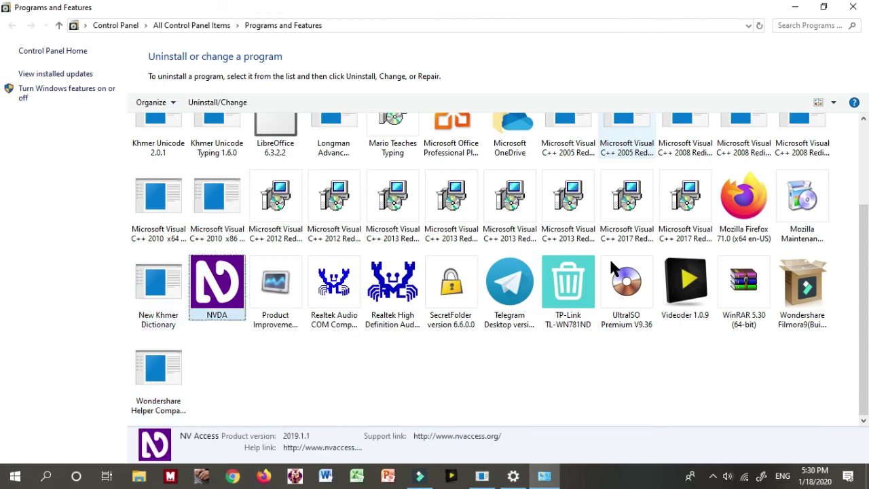
pyautogui.press('Right')
pyautogui.press('Right')
pyautogui.press('Right')
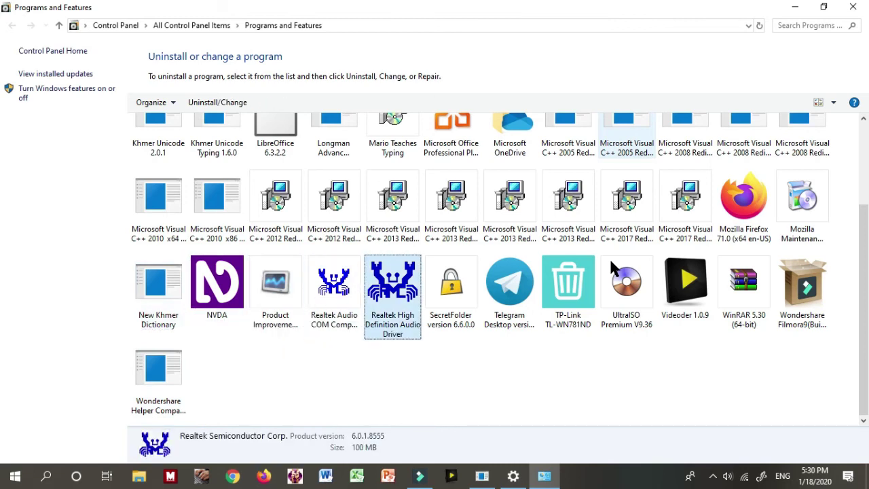
pyautogui.press('Up')
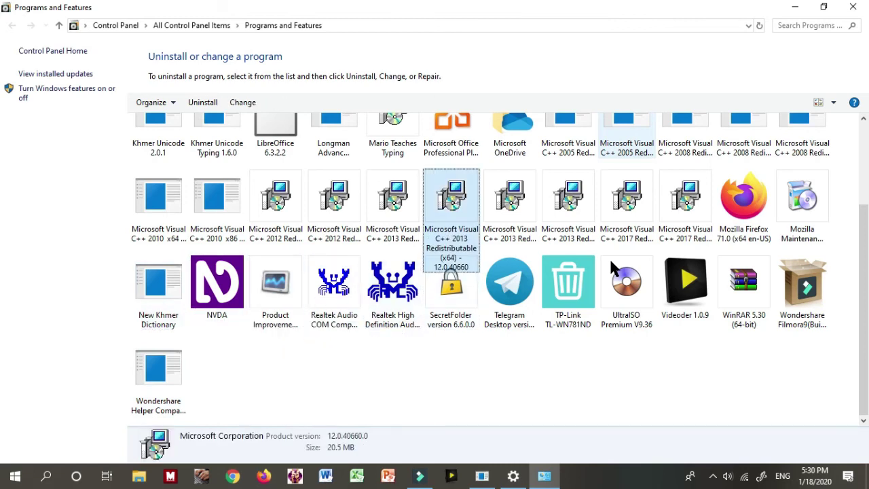
pyautogui.press('Up')
pyautogui.press('Up')
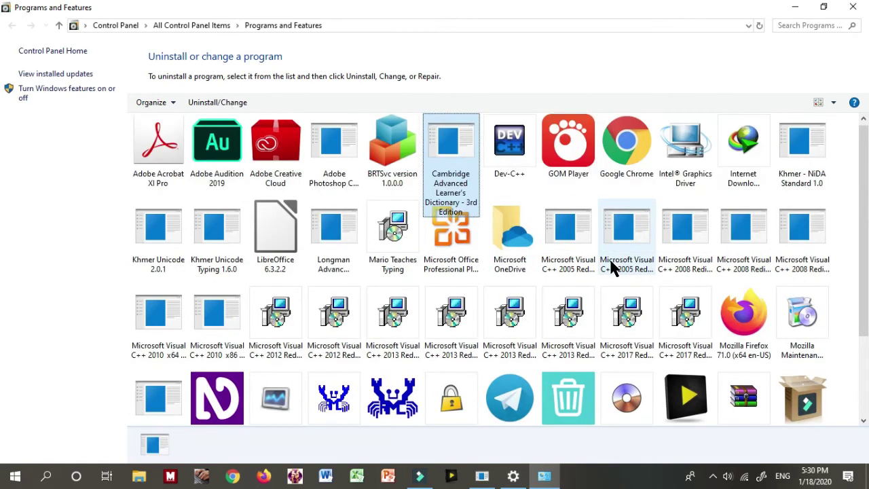
pyautogui.press('Left')
pyautogui.press('Left')
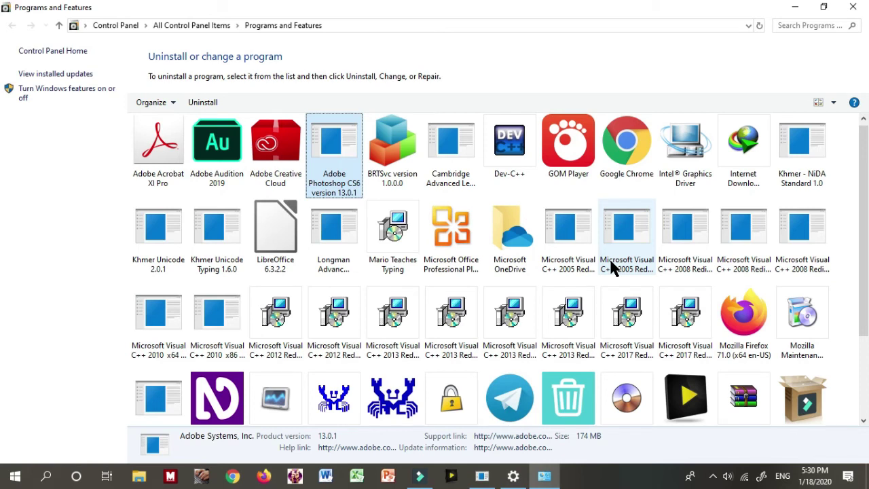
# Step: Uninstall Dev-C++ 5.11, allowing the uninstaller to make changes to the device
pyautogui.press('Right')
pyautogui.press('Right')
pyautogui.press('Right')
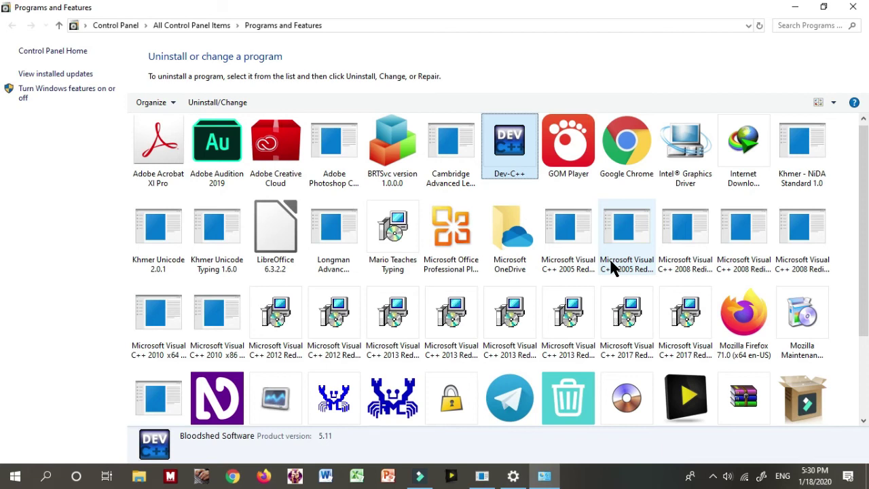
pyautogui.press('Left')
pyautogui.press('Right')
pyautogui.press('Return')
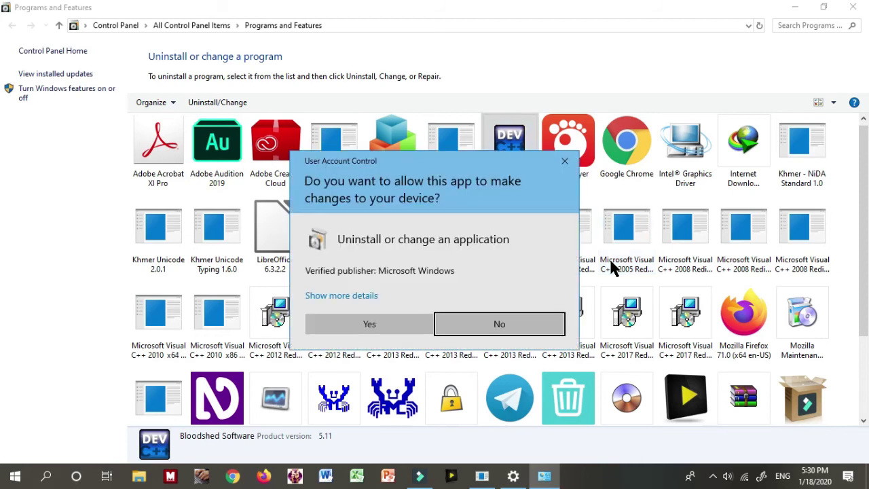
pyautogui.press('Left')
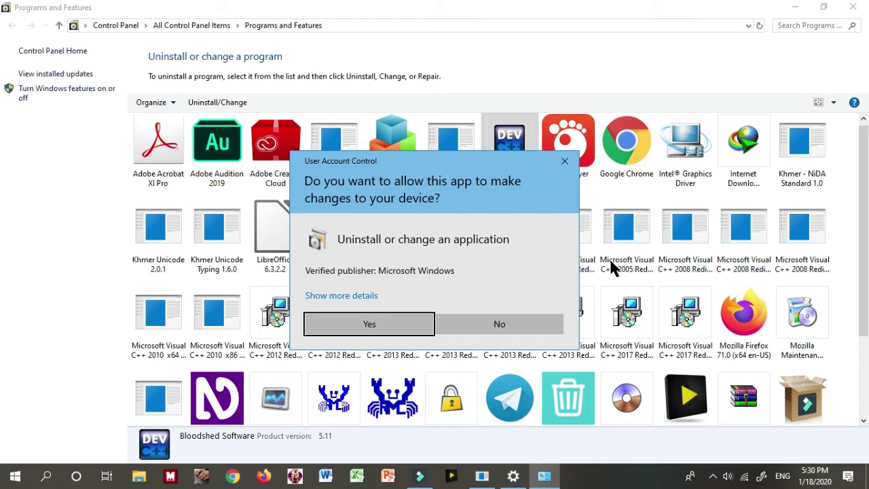
pyautogui.press('Return')
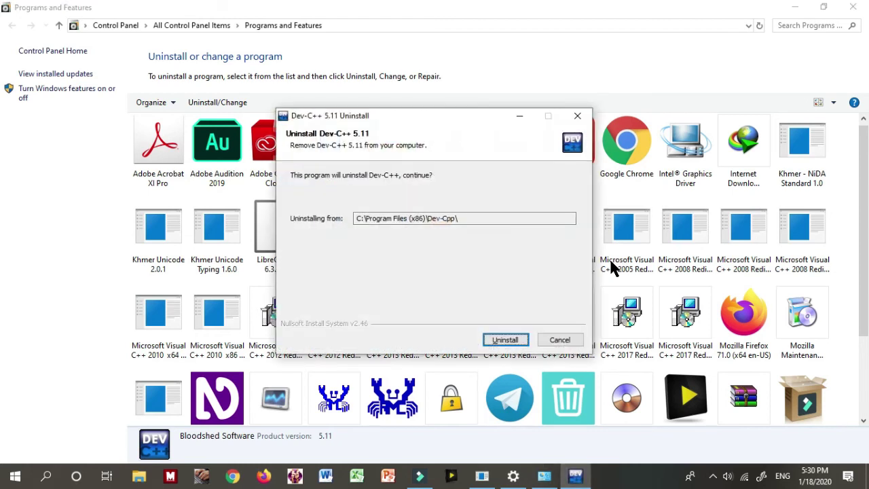
pyautogui.press('Tab')
pyautogui.press('Tab')
pyautogui.press('Tab')
pyautogui.press('Return')
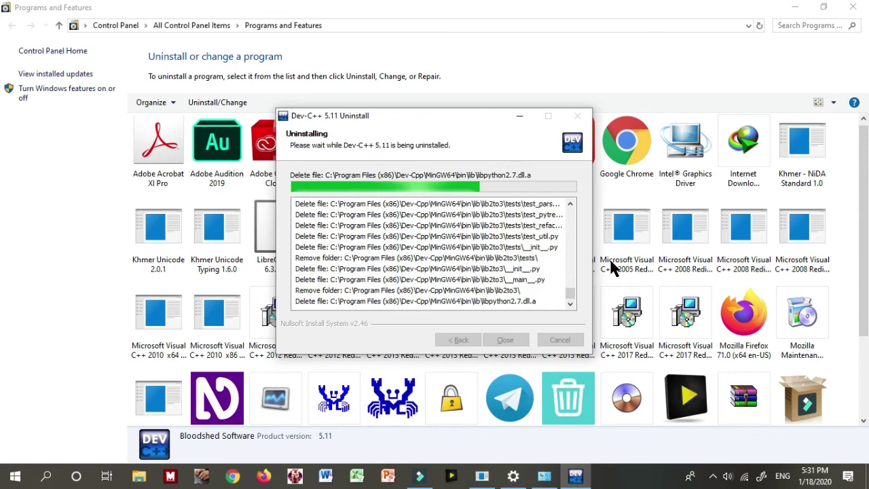
# Step: Show the desktop, return to the Dev-C++ 5.11 Uninstall window and close it once the removal is complete
pyautogui.press('super+d')
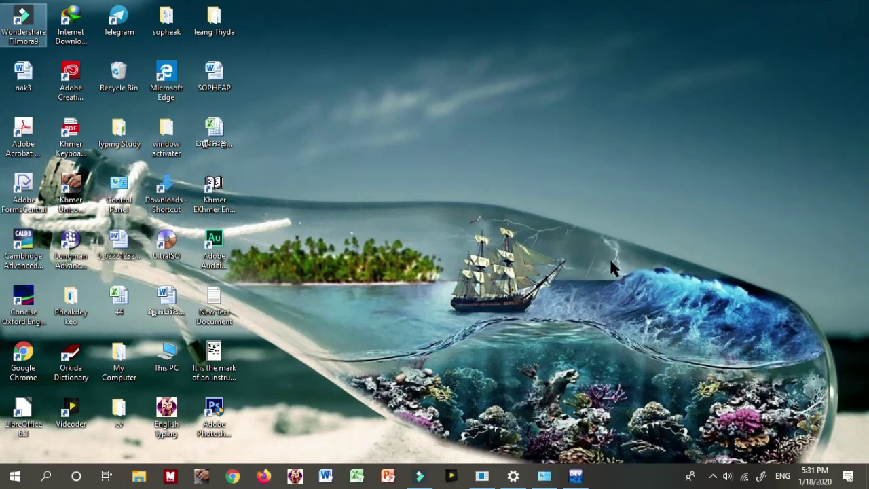
pyautogui.hotkey('alt', 'Tab')
pyautogui.hotkey('alt', 'Tab')
pyautogui.hotkey('alt', 'Tab')
pyautogui.hotkey('alt', 'Tab')
pyautogui.hotkey('alt', 'Tab')
pyautogui.hotkey('alt', 'Tab')
pyautogui.hotkey('alt', 'Tab')
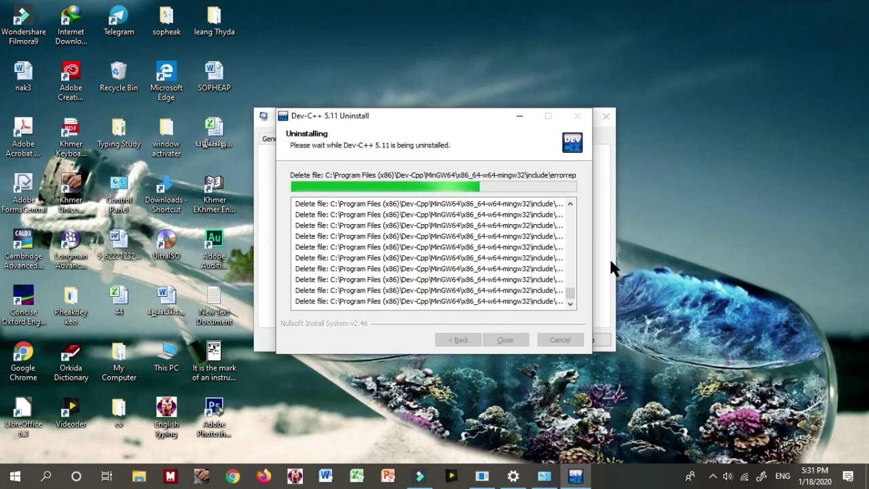
pyautogui.press('super+d')
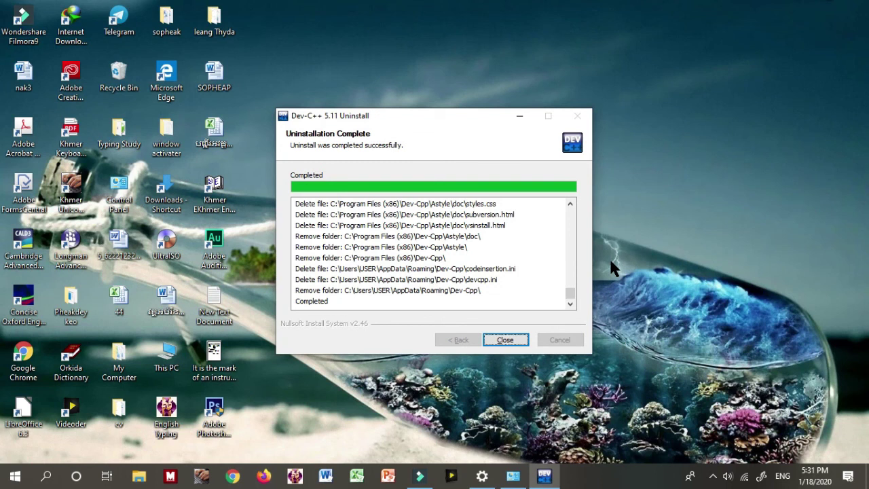
pyautogui.press('Return')
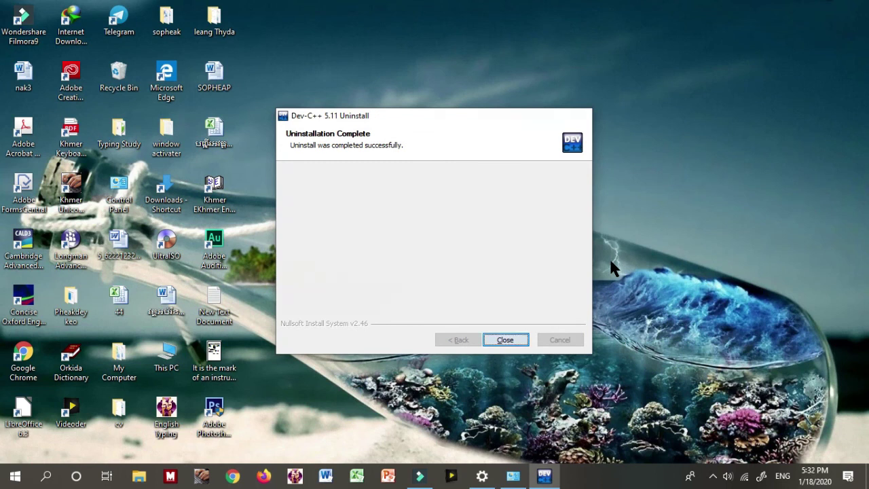